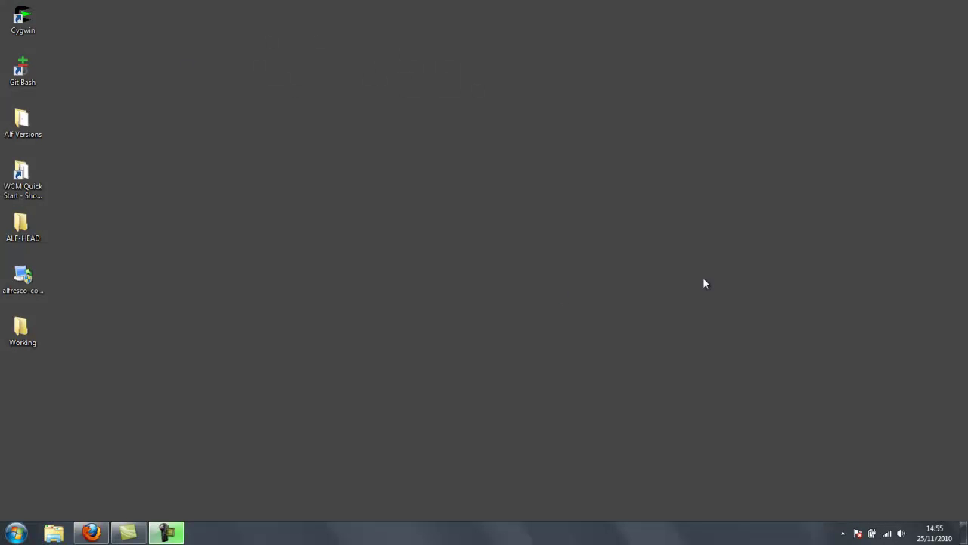
# - Open the HTML and PDF user guides from the Web Quick Start wiki page in new tabs and review them
pyautogui.click(91, 532)
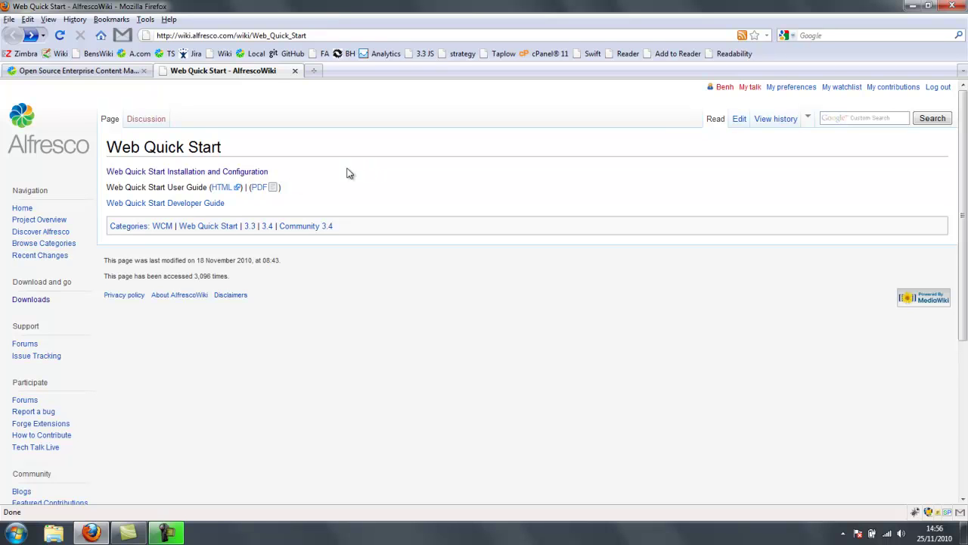
pyautogui.middleClick(241, 184)
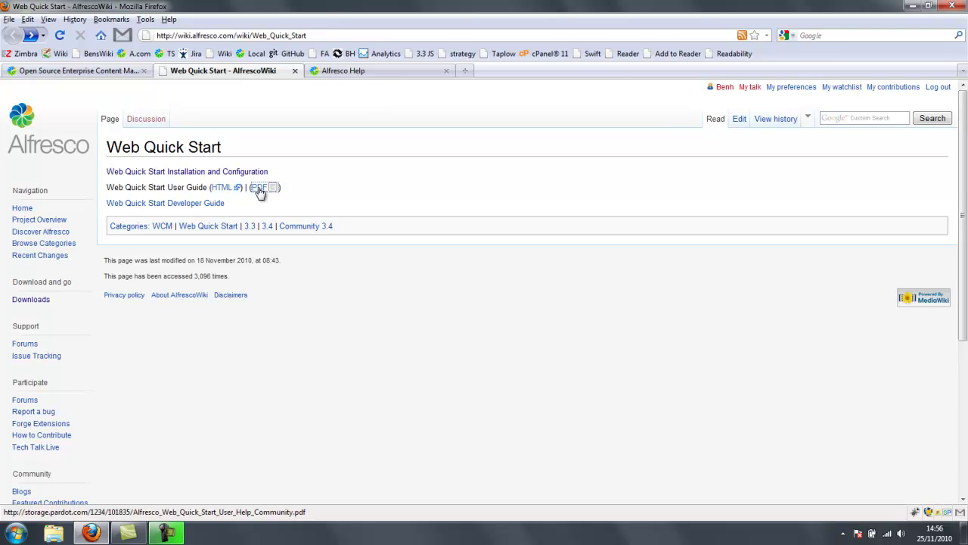
pyautogui.middleClick(259, 187)
pyautogui.click(391, 70)
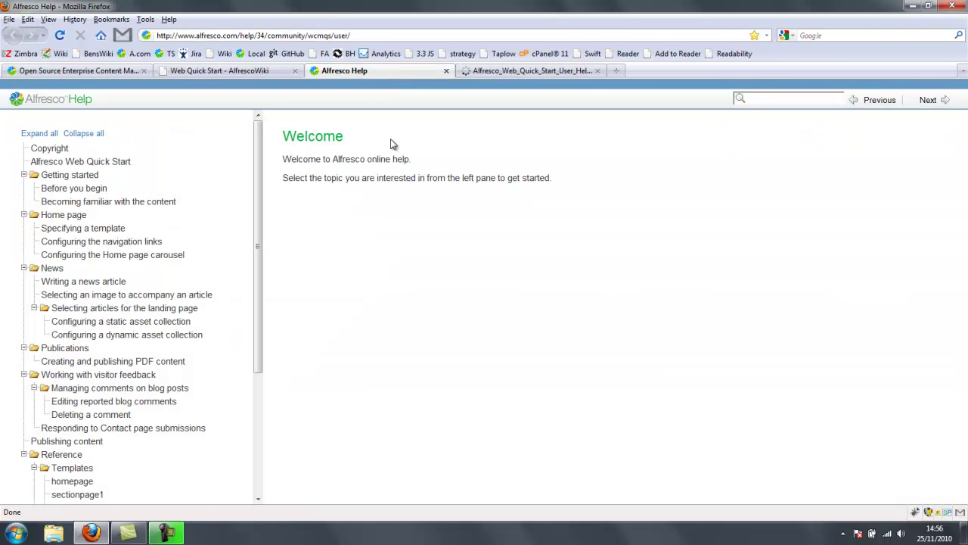
pyautogui.click(504, 70)
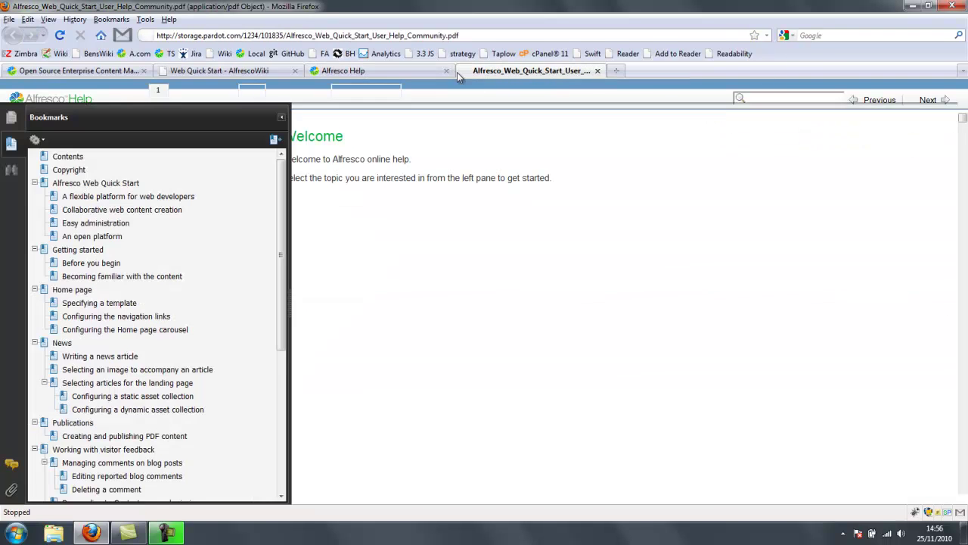
pyautogui.click(387, 70)
pyautogui.click(257, 70)
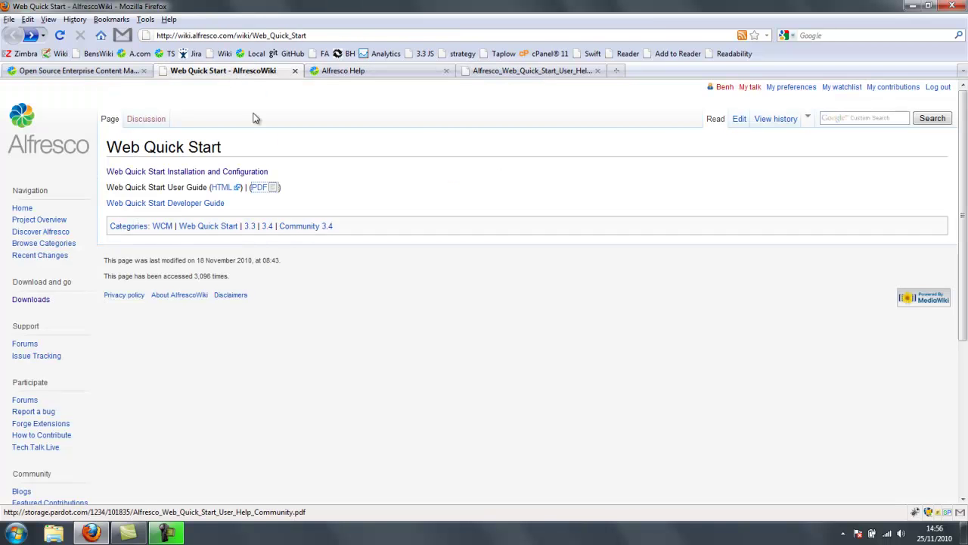
# - Open the Web Quick Start Developer Guide and scroll down to its Architecture overview
pyautogui.click(208, 203)
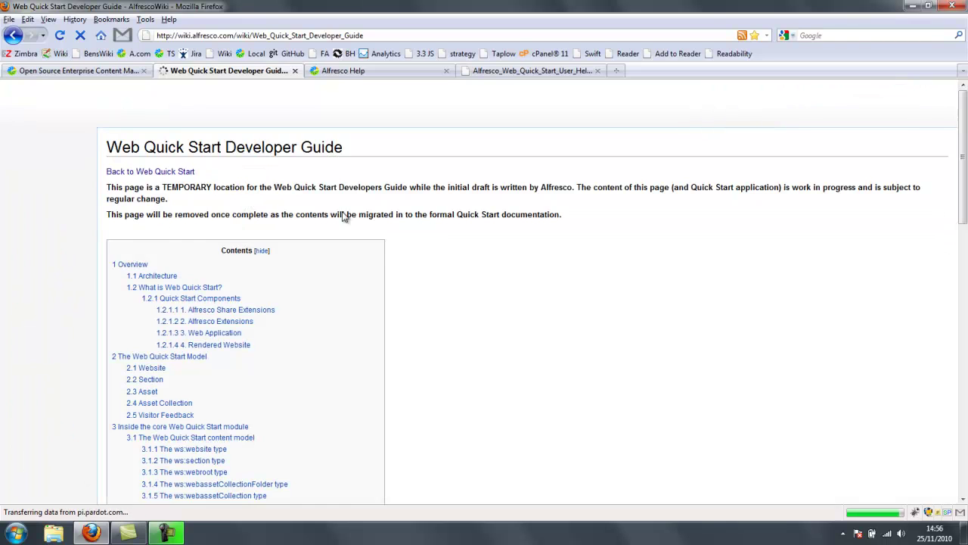
pyautogui.scroll(-8, 497, 219)
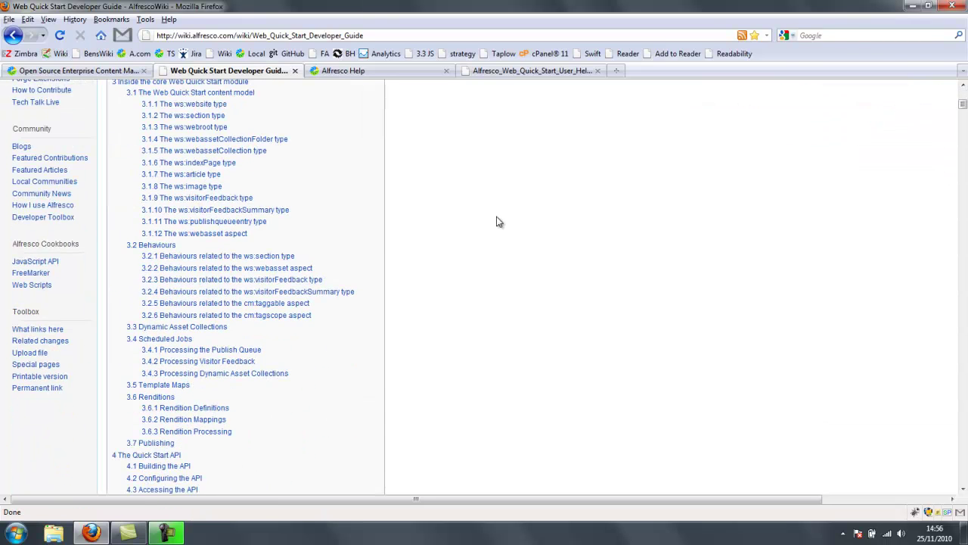
pyautogui.scroll(-15, 497, 221)
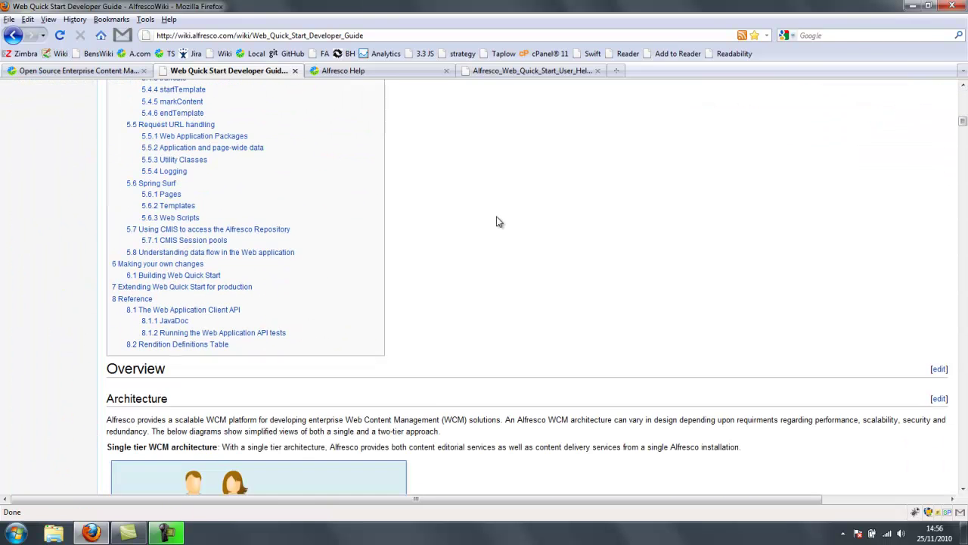
pyautogui.scroll(-4, 497, 221)
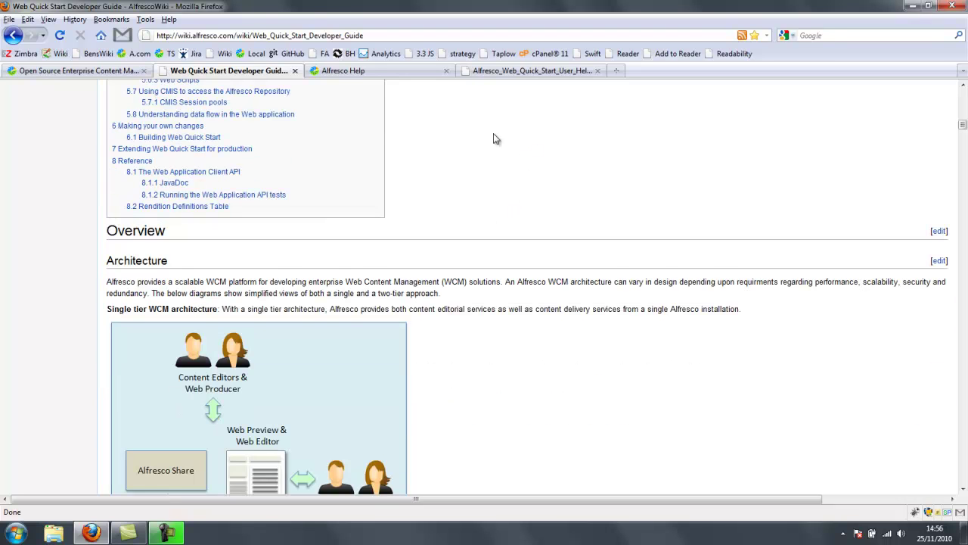
# - Go from the alfresco.com homepage through Downloads to the Community Edition 3.4.b download page
pyautogui.click(108, 71)
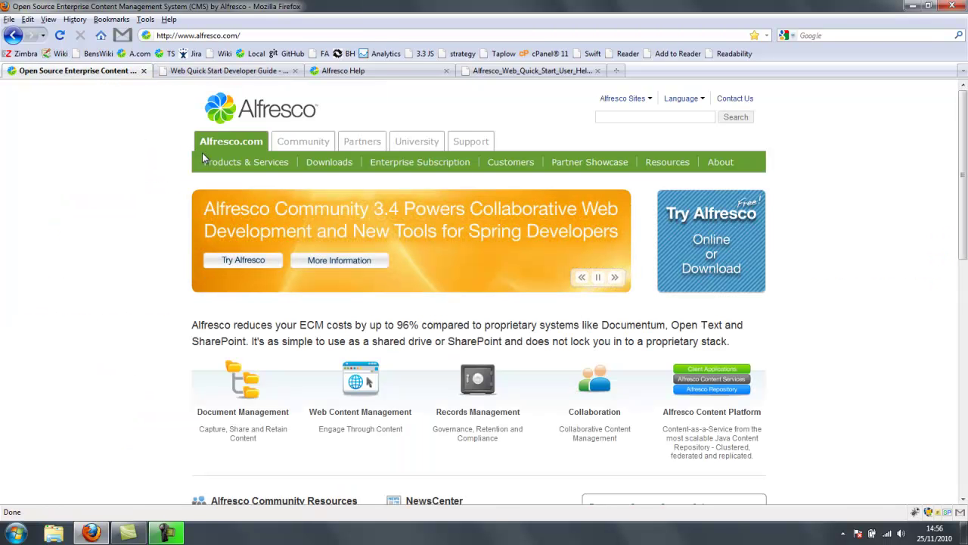
pyautogui.click(318, 164)
pyautogui.scroll(-3, 809, 212)
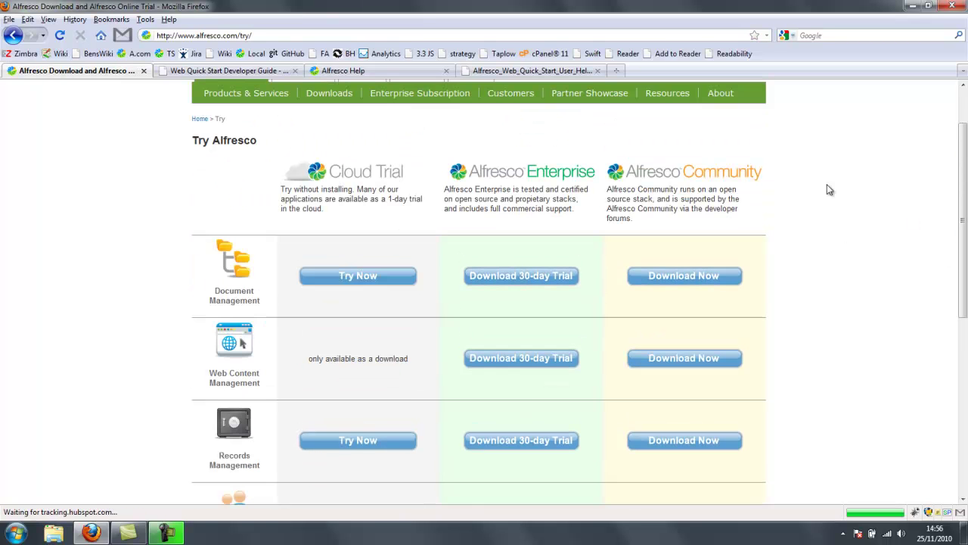
pyautogui.click(710, 278)
pyautogui.scroll(-3, 714, 255)
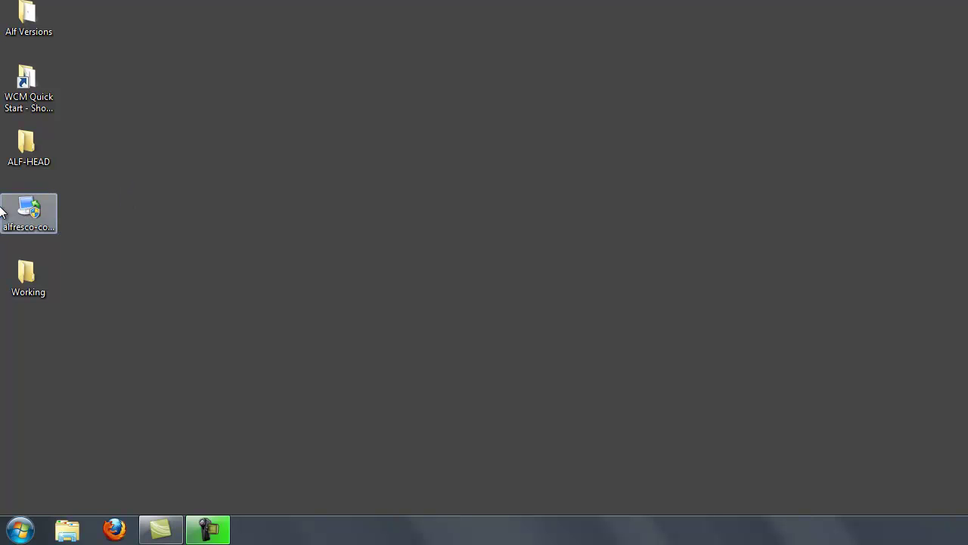
# - Run the alfresco-community installer .exe from the desktop
pyautogui.click(27, 212)
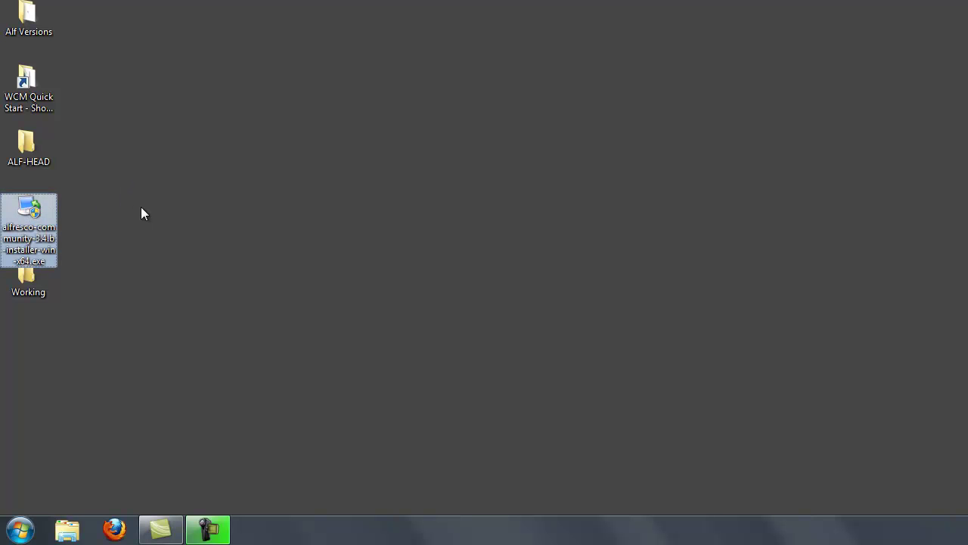
pyautogui.doubleClick(29, 214)
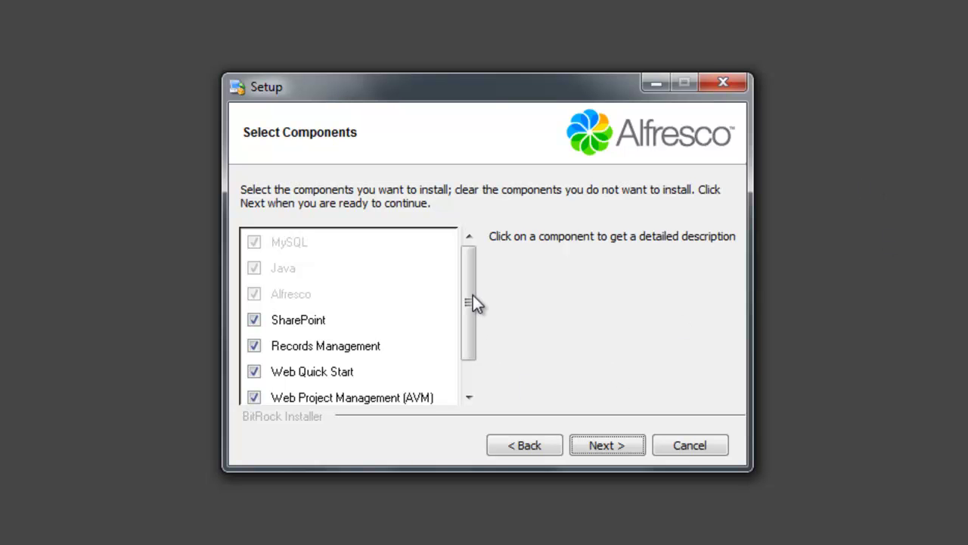
# - Untick SharePoint, Records Management, AVM, Quickr Connector and OpenOffice, keeping only Web Quick Start
pyautogui.moveTo(473, 296); pyautogui.dragTo(473, 339)
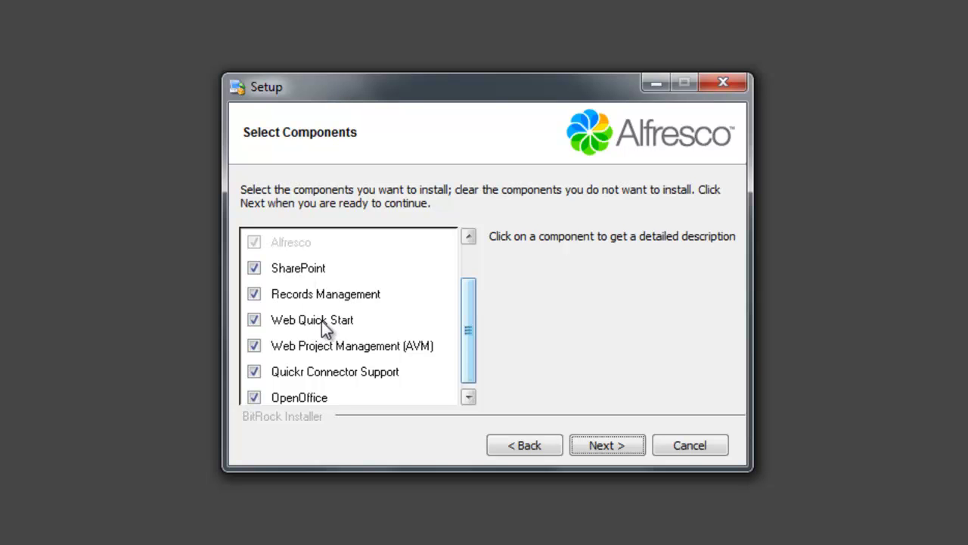
pyautogui.click(254, 268)
pyautogui.click(255, 294)
pyautogui.moveTo(467, 332); pyautogui.dragTo(462, 368)
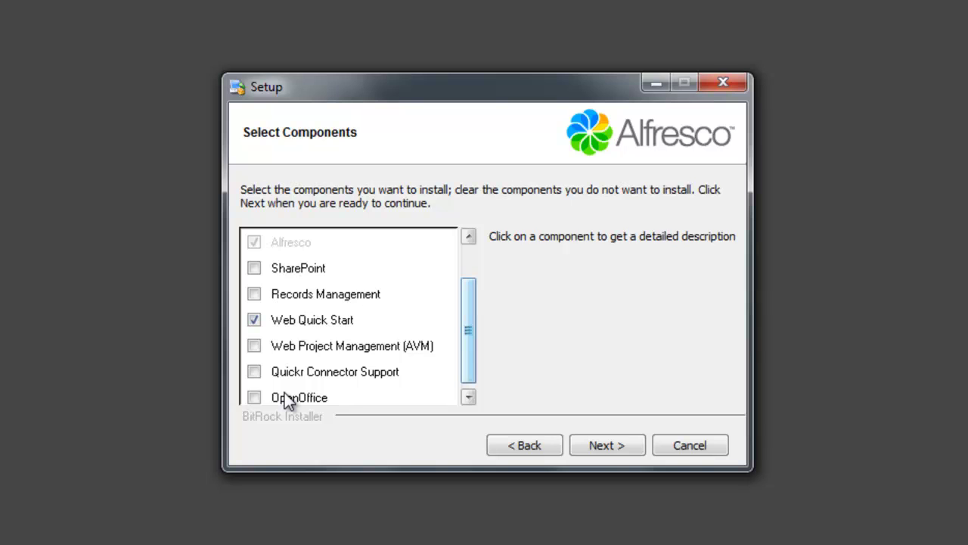
pyautogui.click(602, 451)
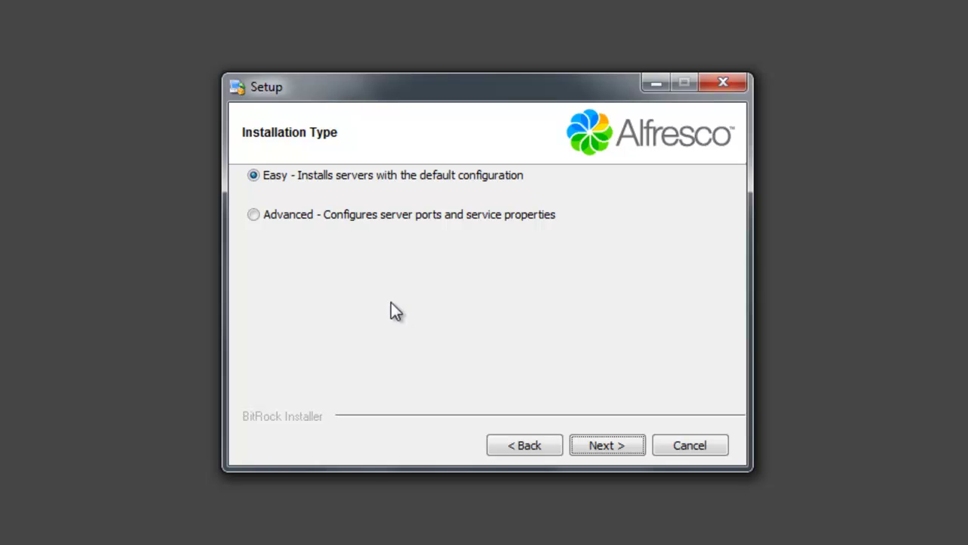
# - Choose the Easy install into C:\Alfresco with the bundled MySQL database
pyautogui.click(605, 445)
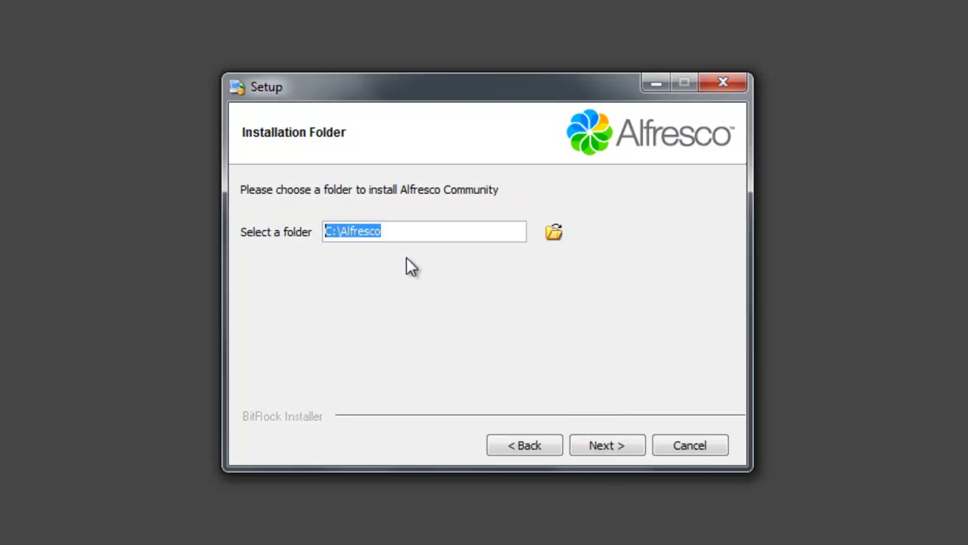
pyautogui.click(417, 231)
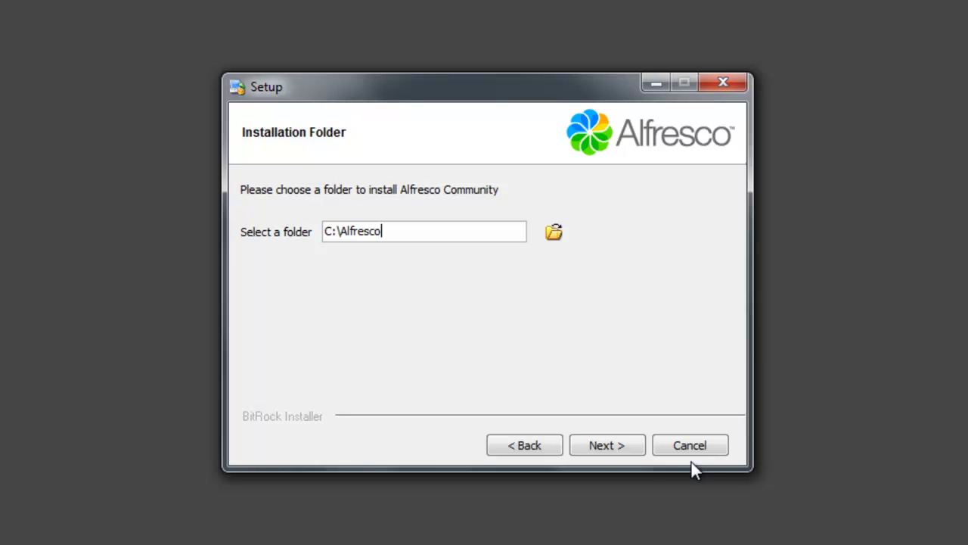
pyautogui.click(608, 445)
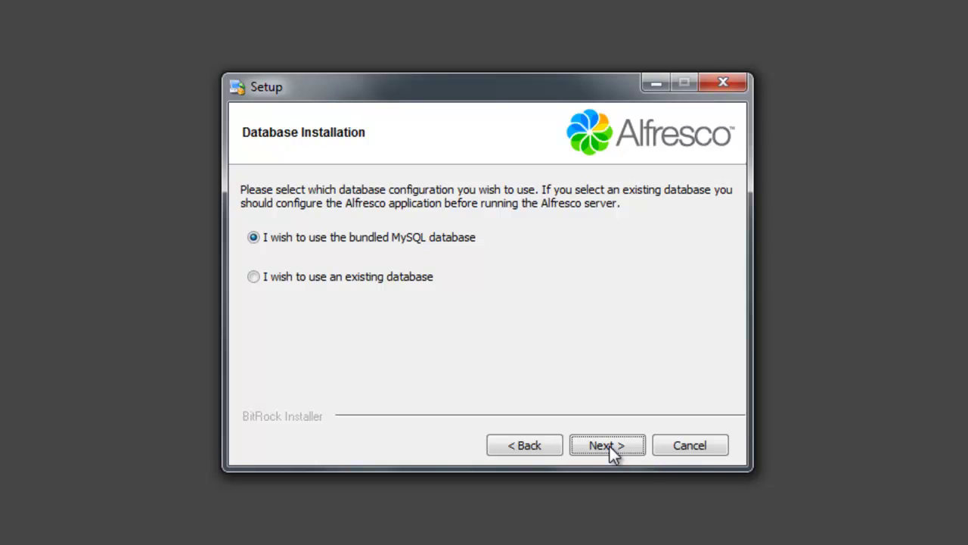
pyautogui.click(610, 447)
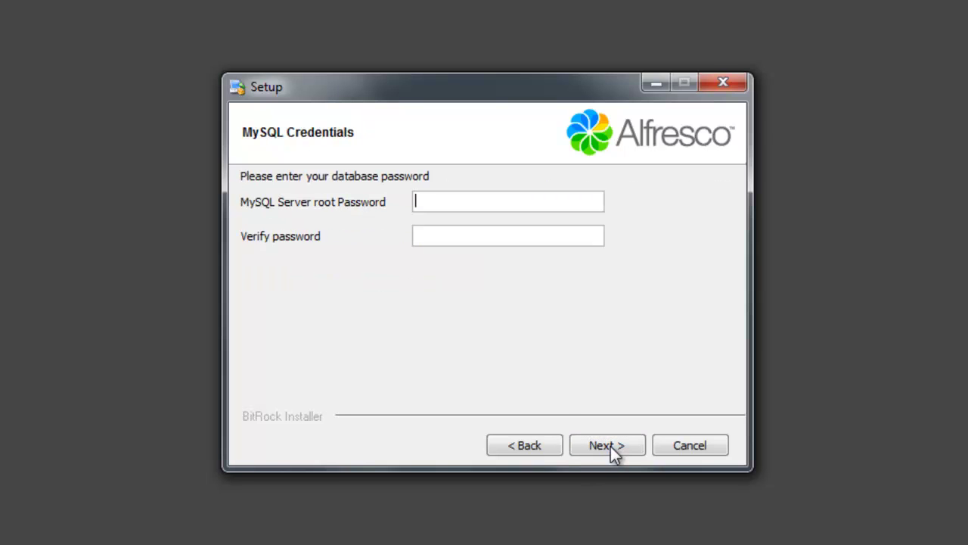
# - Enter and confirm the MySQL root password and the Alfresco admin password
pyautogui.write('admin123')
pyautogui.press('Tab')
pyautogui.write('admin123')
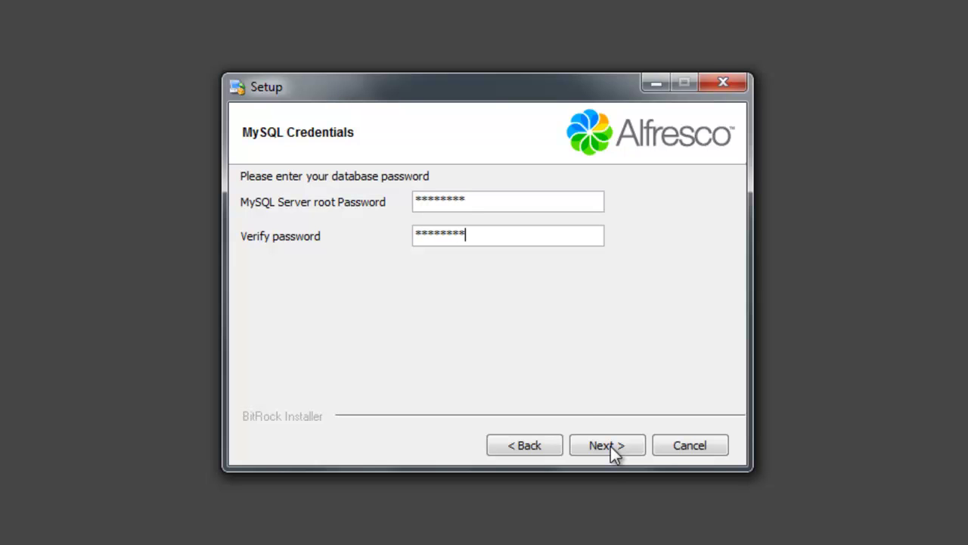
pyautogui.click(617, 449)
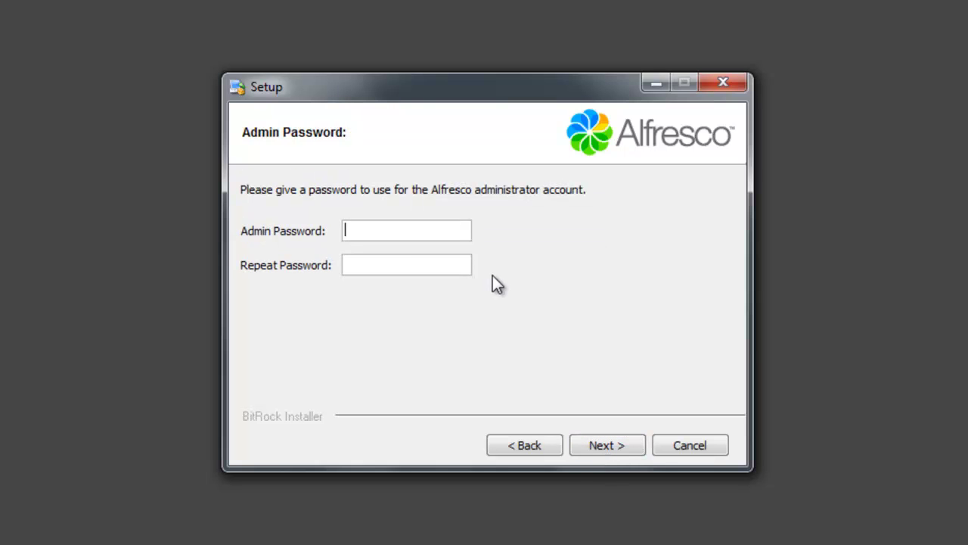
pyautogui.write('*****')
pyautogui.press('Tab')
pyautogui.write('*****')
pyautogui.click(602, 442)
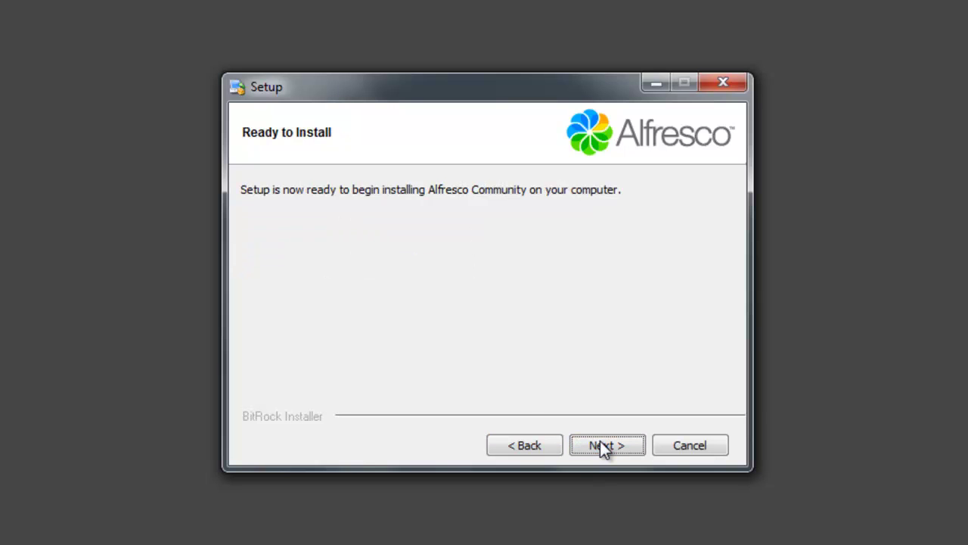
# - Start the installation and let it run to the completion page
pyautogui.click(602, 450)
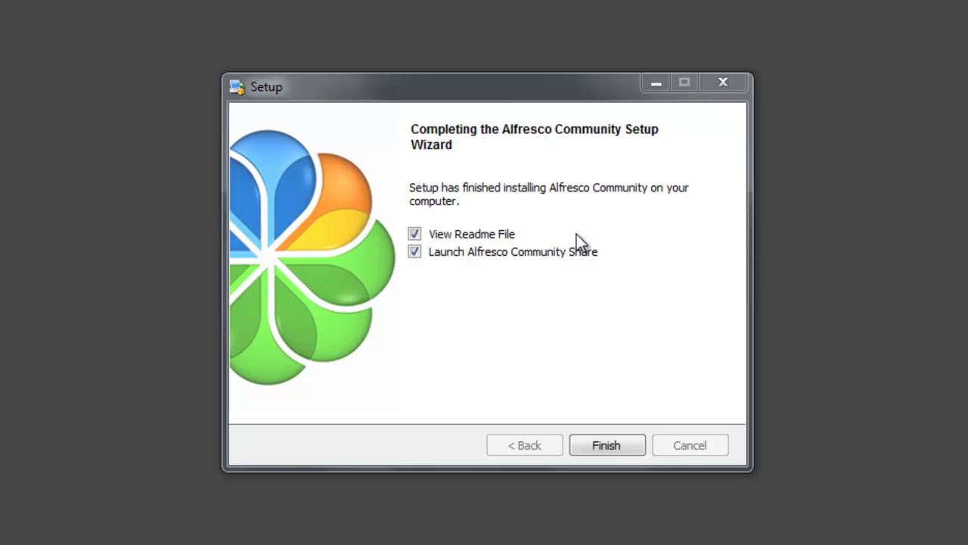
# - Untick View Readme File and finish, launching Alfresco Community Share
pyautogui.click(415, 235)
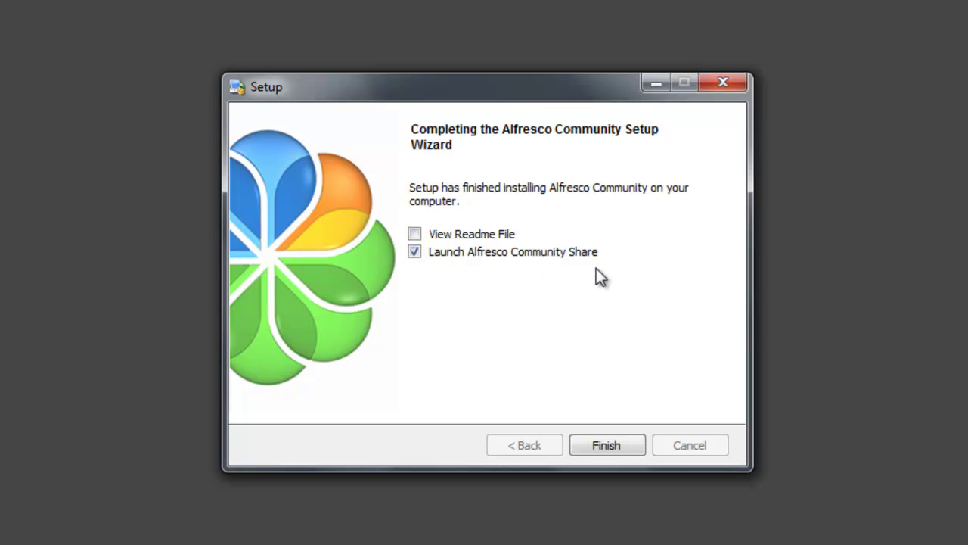
pyautogui.click(594, 447)
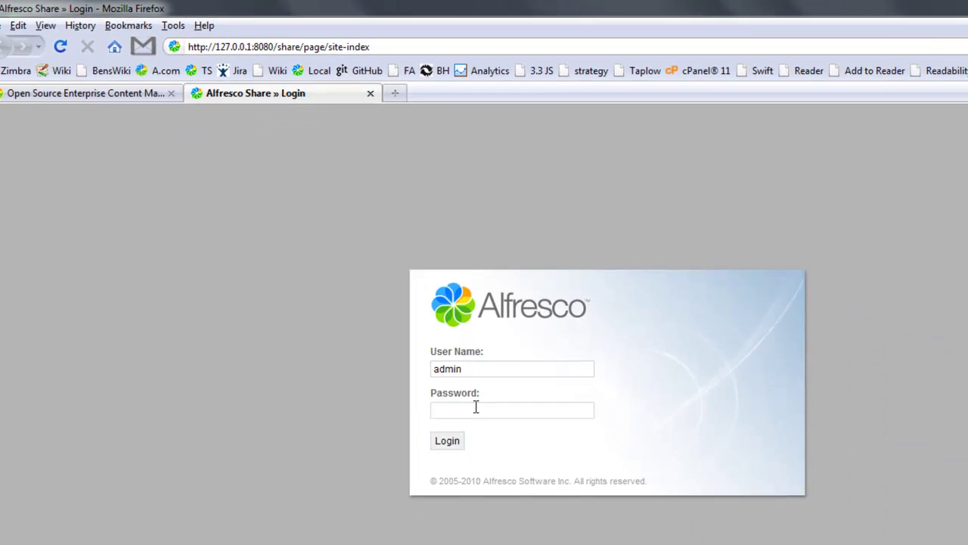
# - Log in to Share as admin with the admin password and decline Firefox's password saving
pyautogui.click(476, 407)
pyautogui.write('admin')
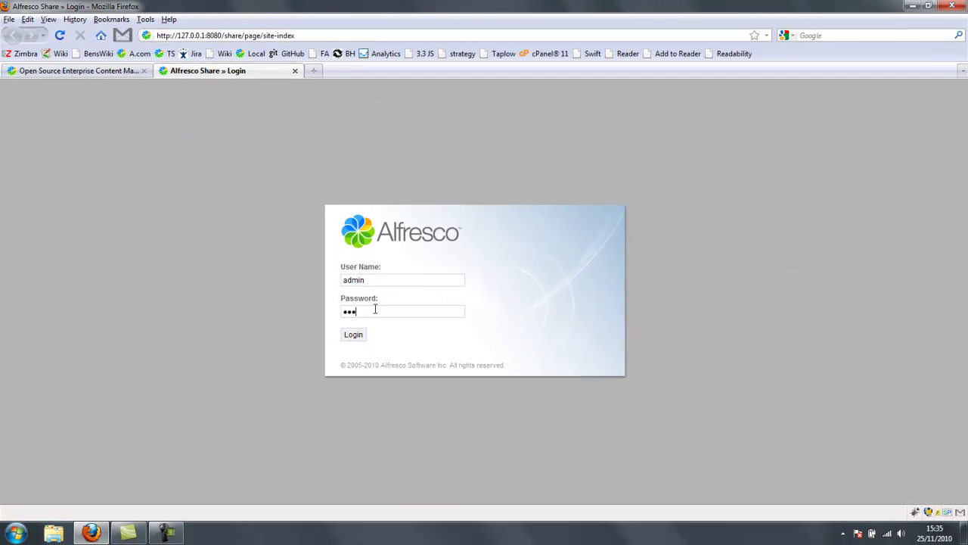
pyautogui.press('Return')
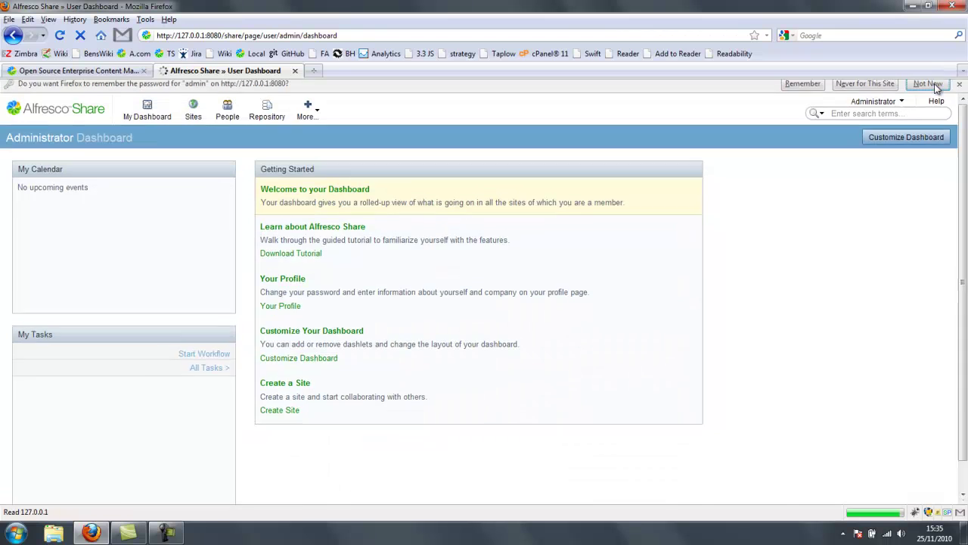
pyautogui.click(938, 87)
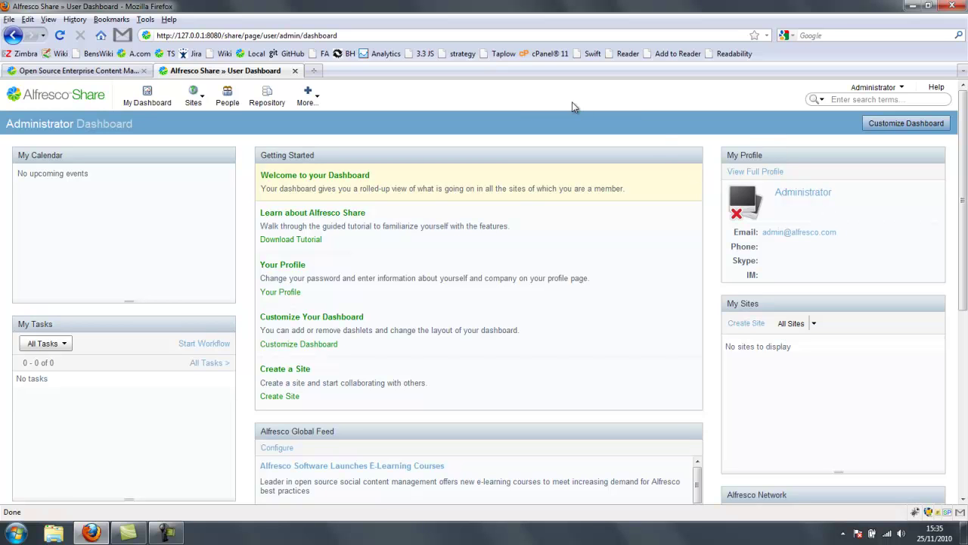
# - Fill in the Create Site form with name 'Web QS' and URL name 'webqs' and submit it
pyautogui.click(749, 325)
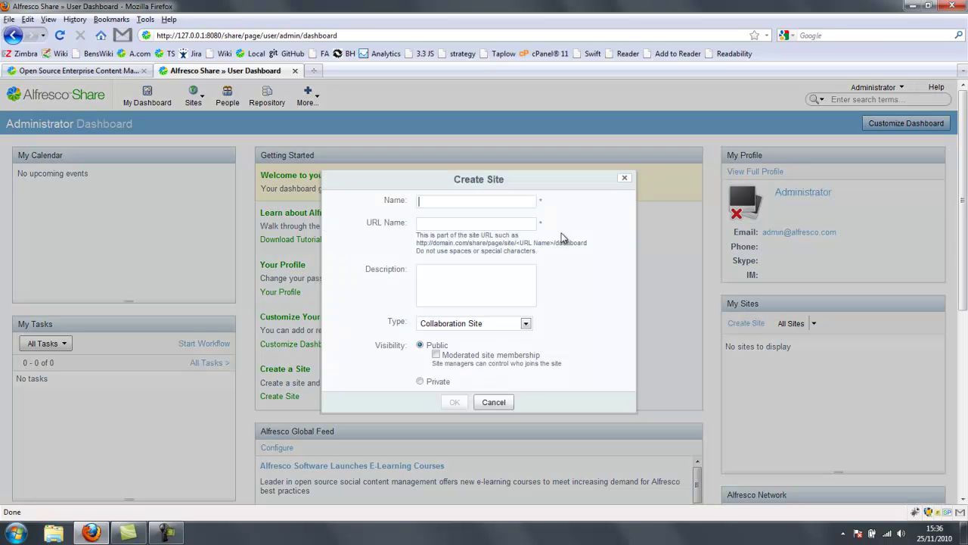
pyautogui.write('Web Qs')
pyautogui.press('BackSpace')
pyautogui.write('S')
pyautogui.press('Tab')
pyautogui.write('webqs')
pyautogui.press('Return')
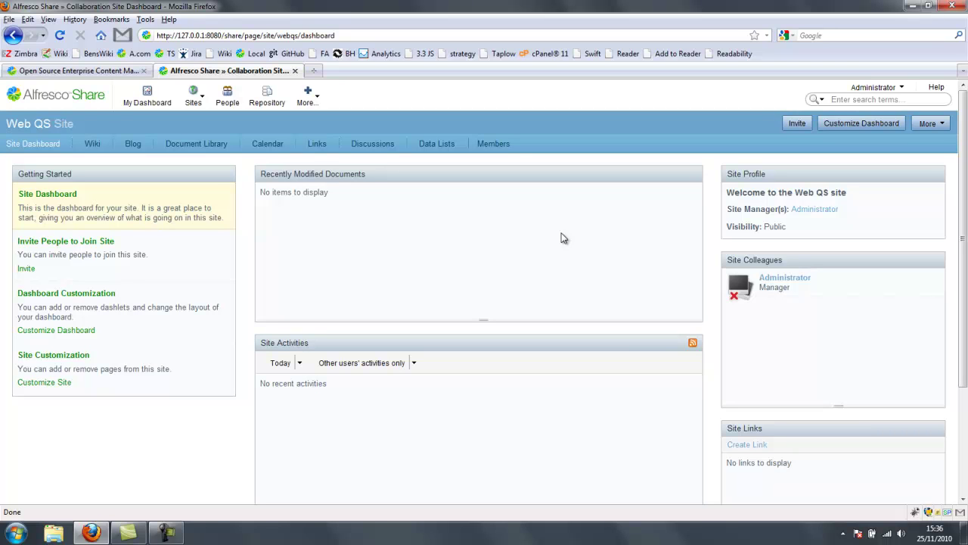
# - Add the Web Quick Start dashlet to column 1, bin Getting Started, and save the dashboard
pyautogui.click(855, 125)
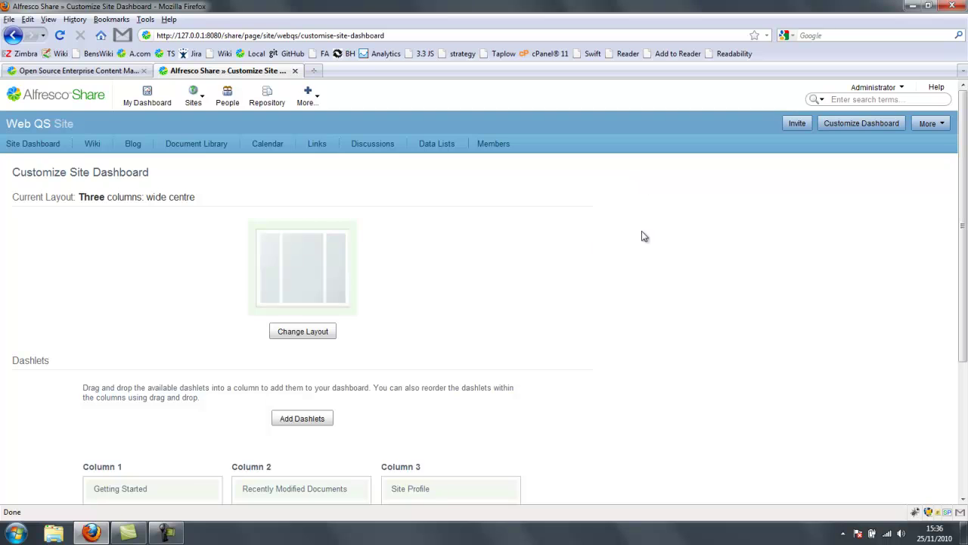
pyautogui.scroll(-2, 704, 225)
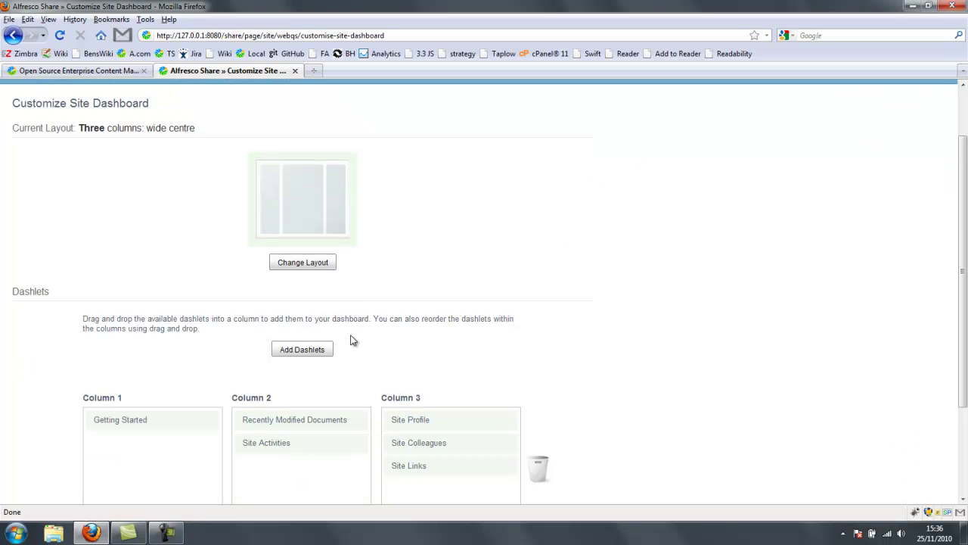
pyautogui.click(309, 353)
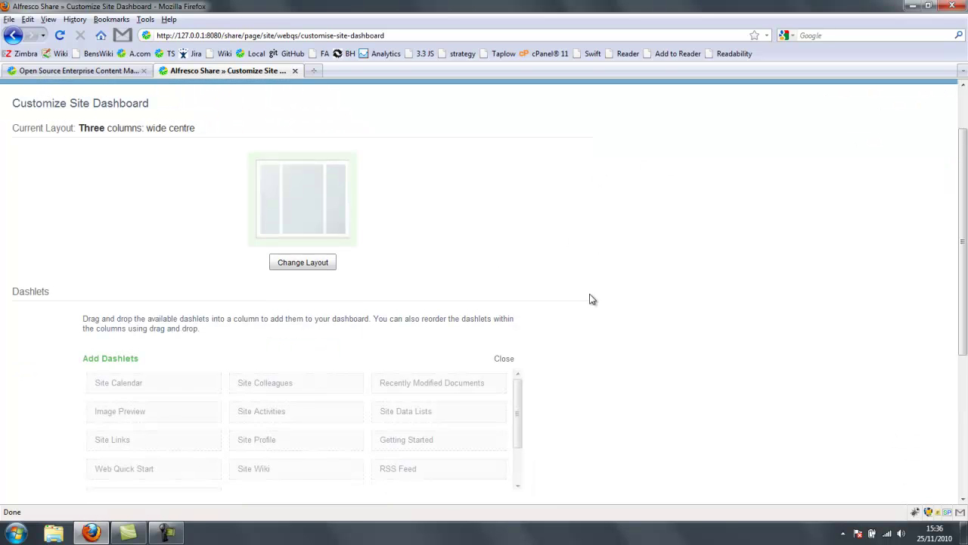
pyautogui.scroll(-5, 689, 291)
pyautogui.moveTo(157, 261); pyautogui.dragTo(151, 378)
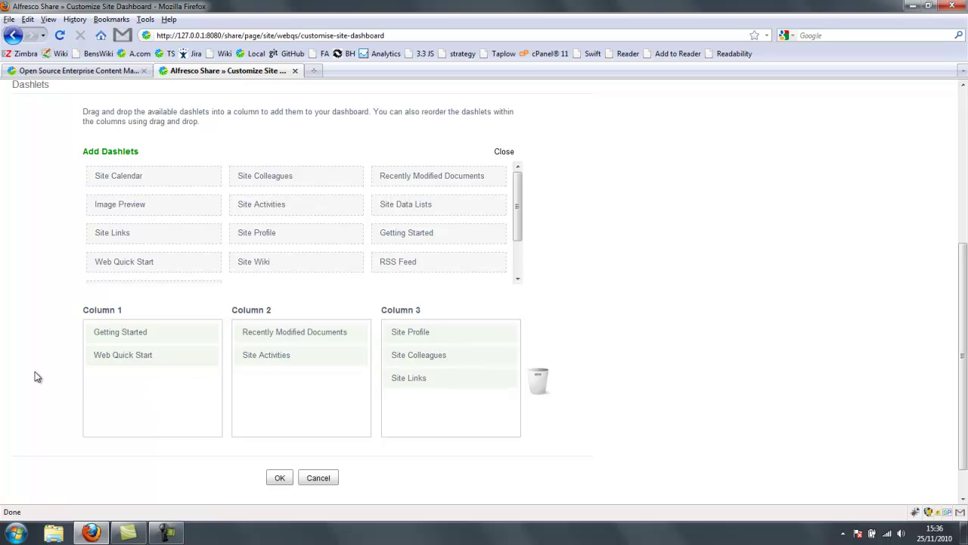
pyautogui.moveTo(134, 333); pyautogui.dragTo(544, 386)
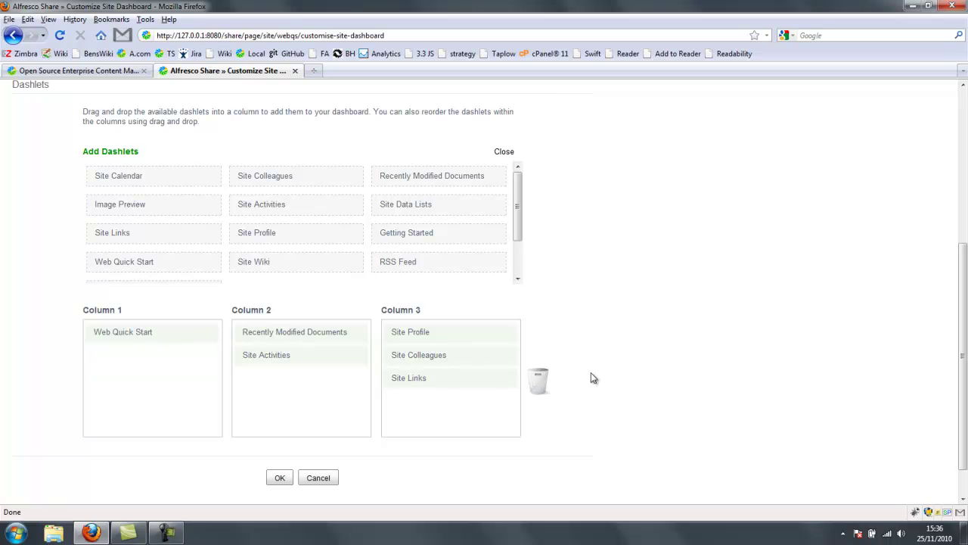
pyautogui.click(279, 478)
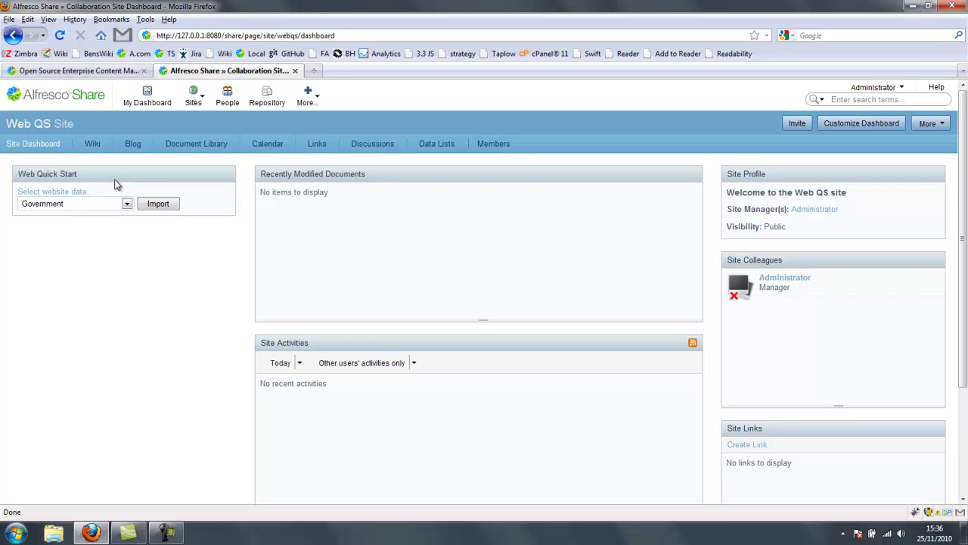
# - Import the Government sample website data, then open the Web QS document library
pyautogui.click(121, 206)
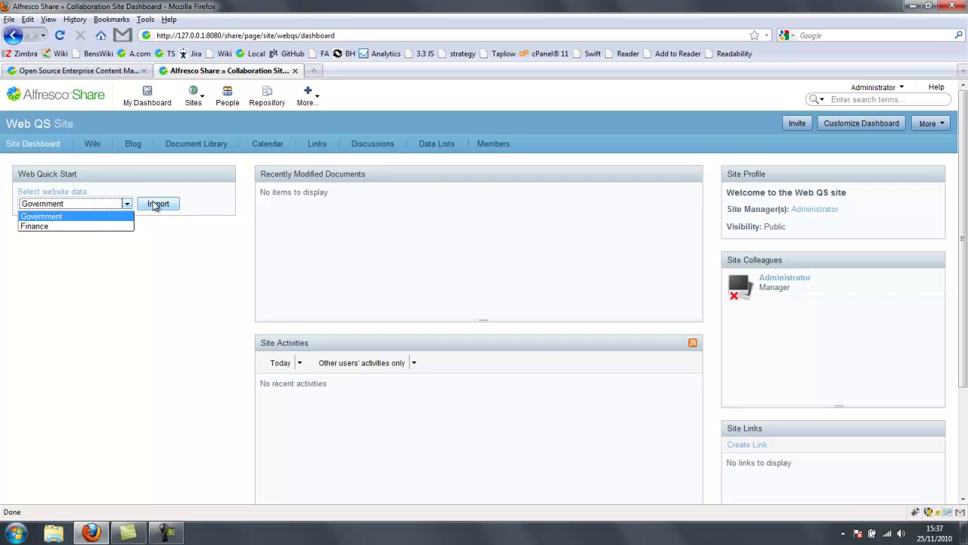
pyautogui.click(154, 206)
pyautogui.click(154, 206)
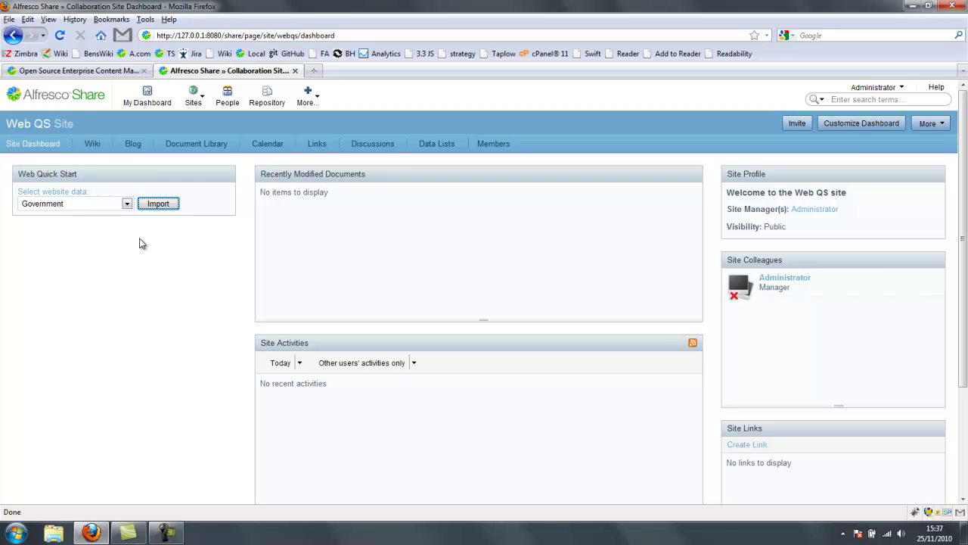
pyautogui.click(199, 143)
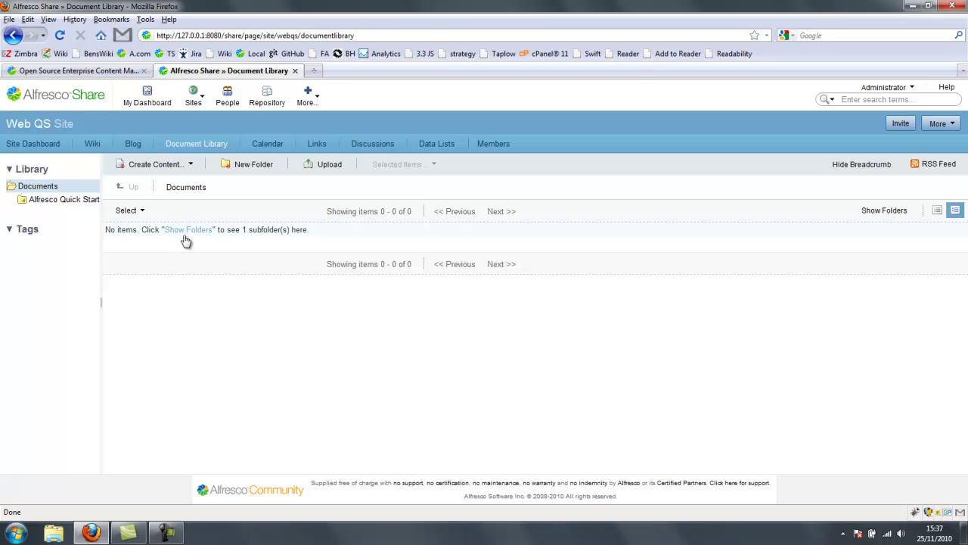
# - Show the library's folder tree in Simple View with a widened tree panel
pyautogui.click(187, 230)
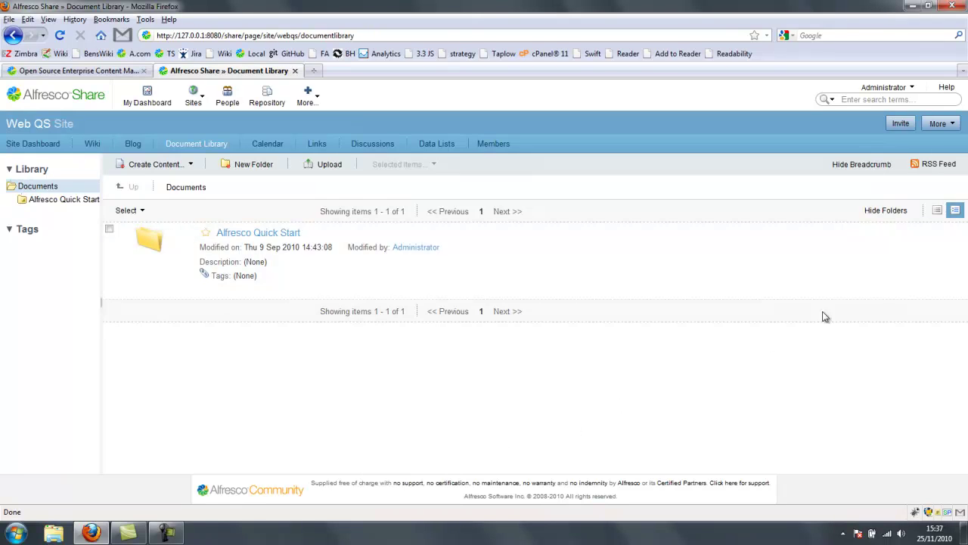
pyautogui.click(936, 212)
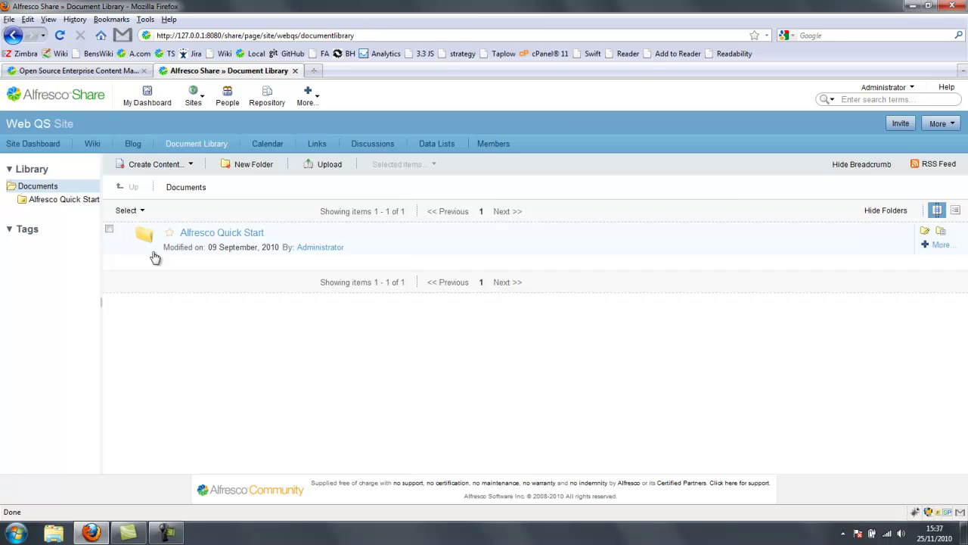
pyautogui.moveTo(102, 258); pyautogui.dragTo(123, 259)
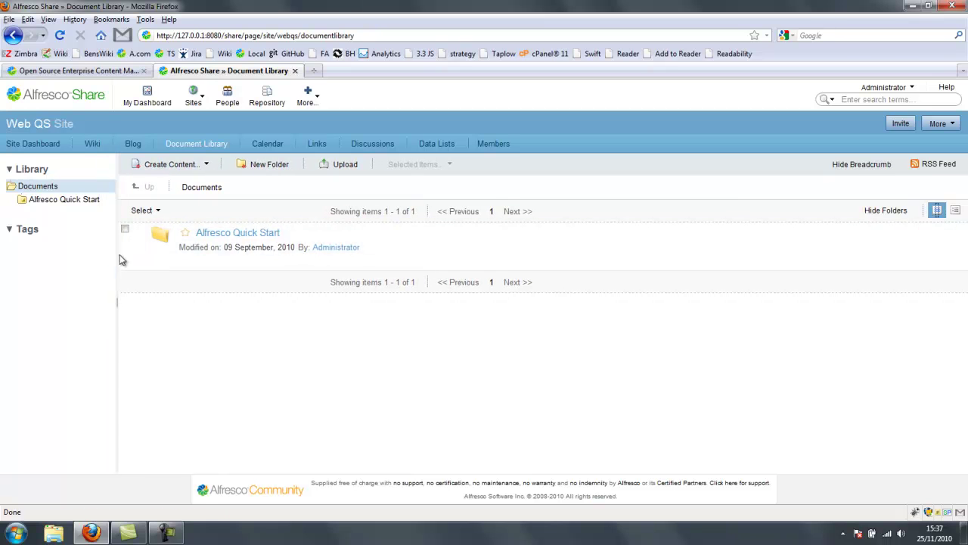
# - Browse Alfresco Quick Start > Quick Start Editorial > root to list its folders and pages
pyautogui.click(241, 234)
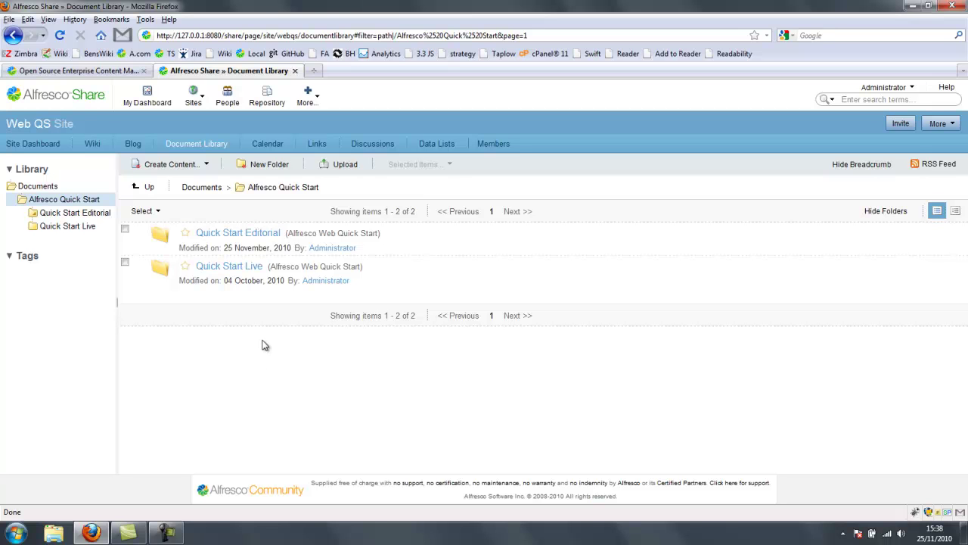
pyautogui.click(252, 237)
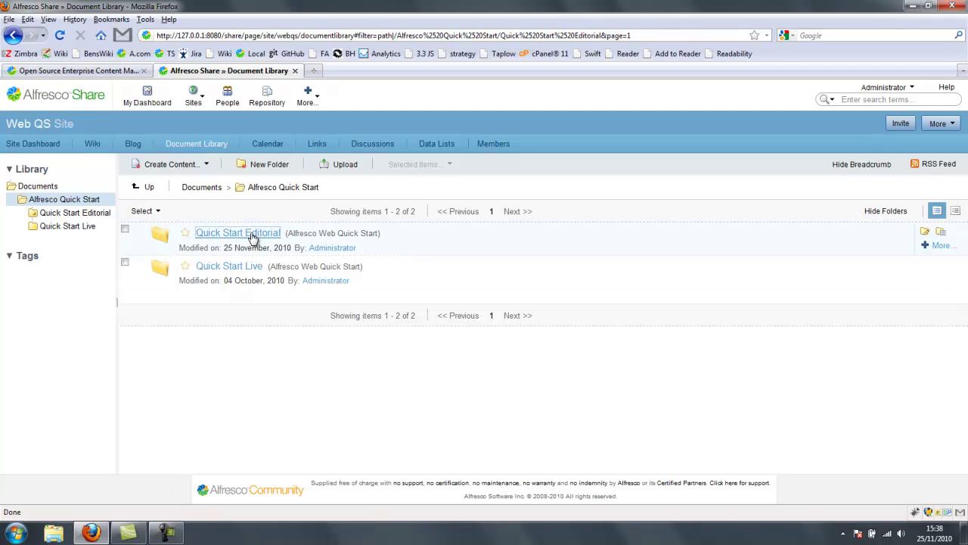
pyautogui.click(207, 235)
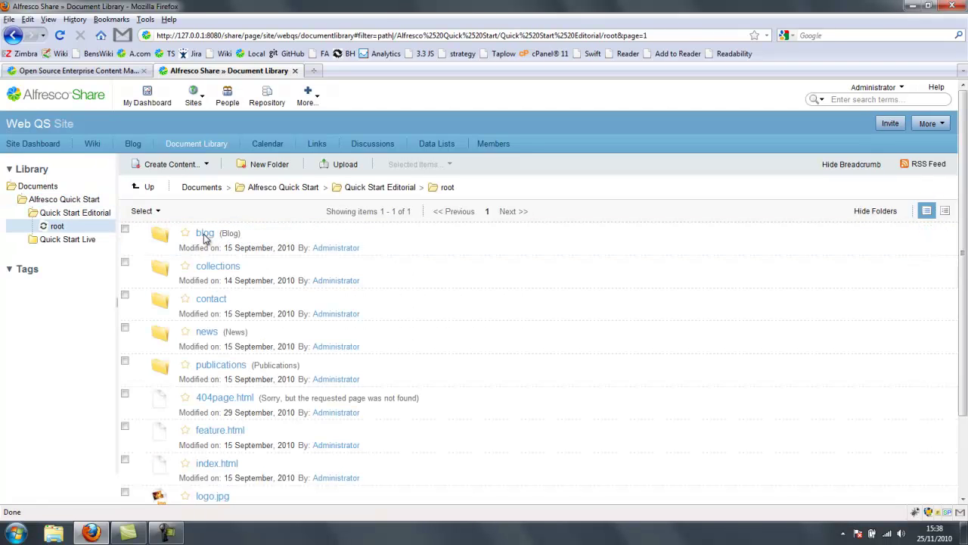
pyautogui.scroll(-3, 571, 275)
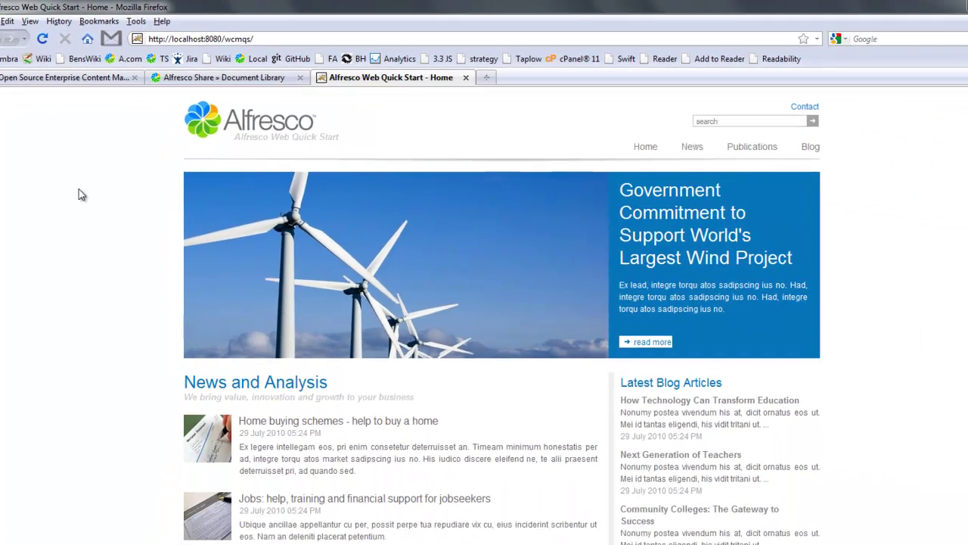
# - Visit the wcmqs site's News, Publications and Blog pages, return home, and highlight its address
pyautogui.scroll(-2, 28, 253)
pyautogui.scroll(-4, 92, 177)
pyautogui.scroll(6, 93, 177)
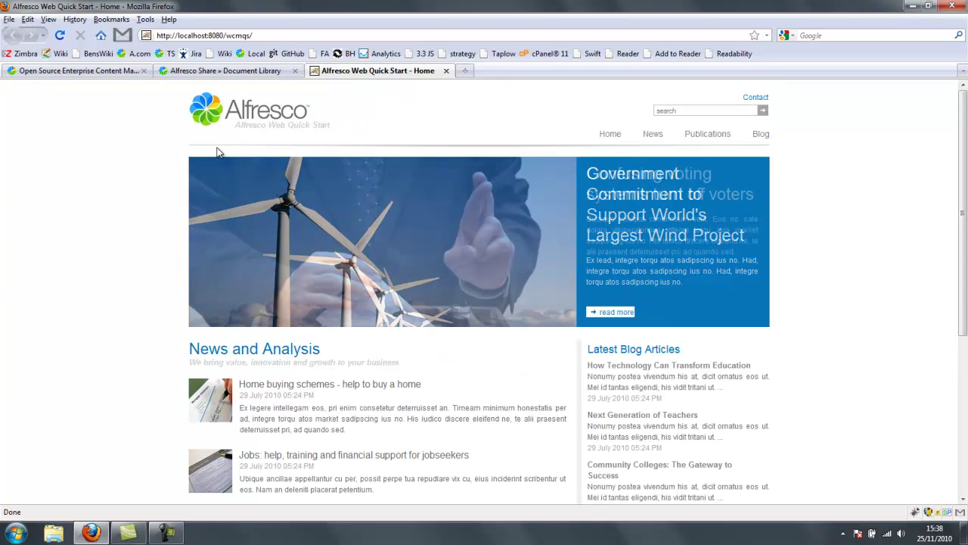
pyautogui.click(653, 134)
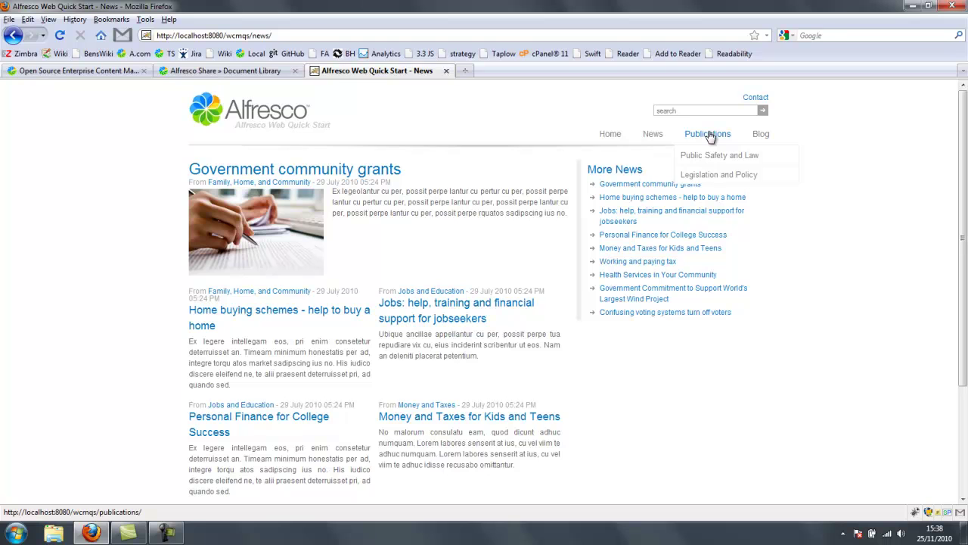
pyautogui.click(710, 135)
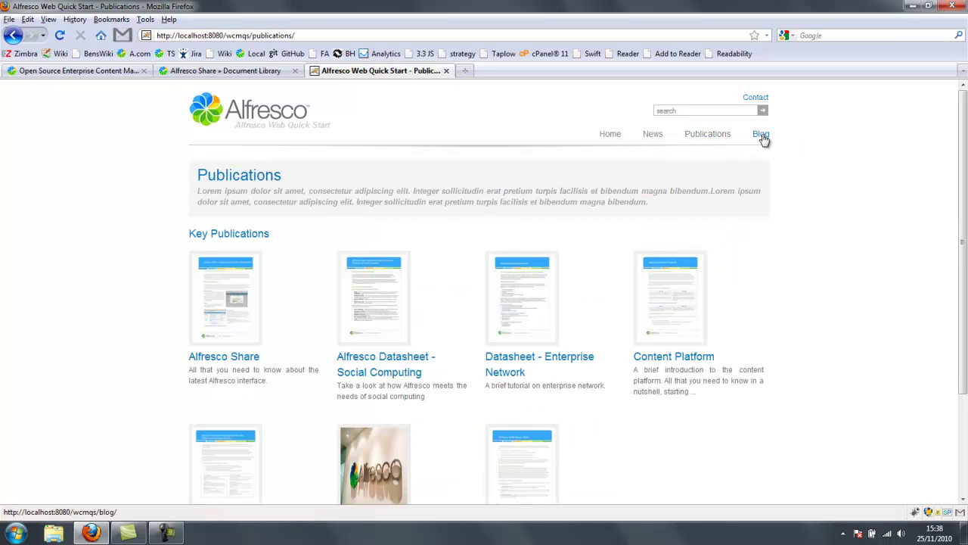
pyautogui.click(762, 134)
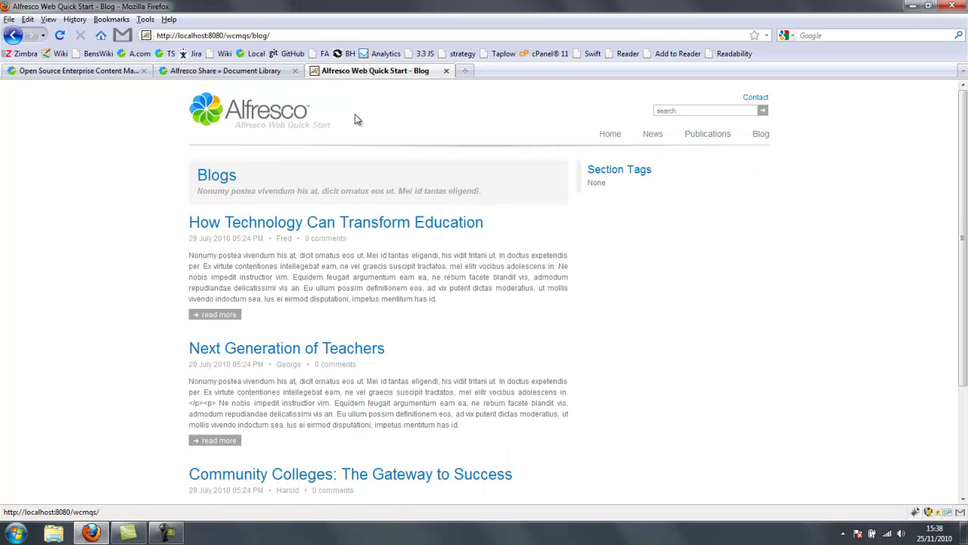
pyautogui.click(292, 112)
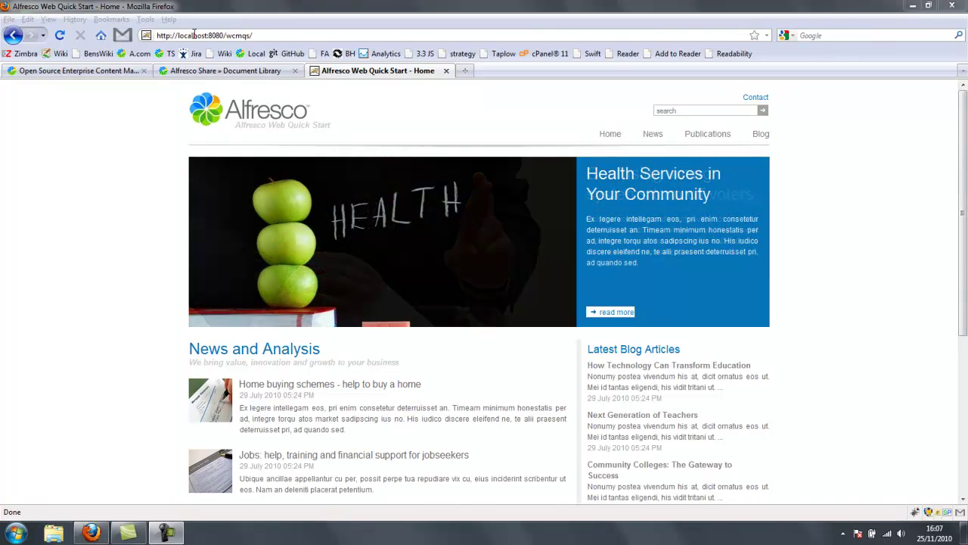
pyautogui.click(194, 35)
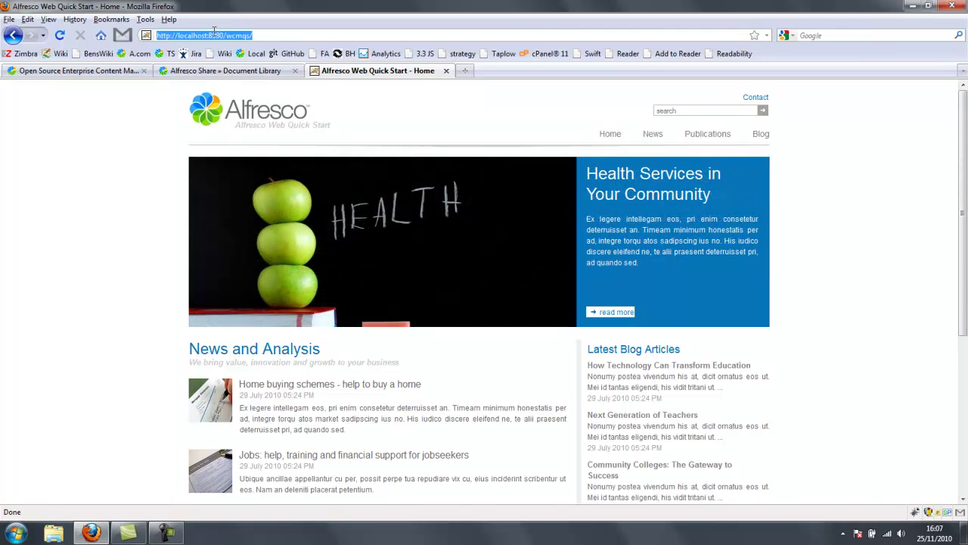
pyautogui.click(265, 33)
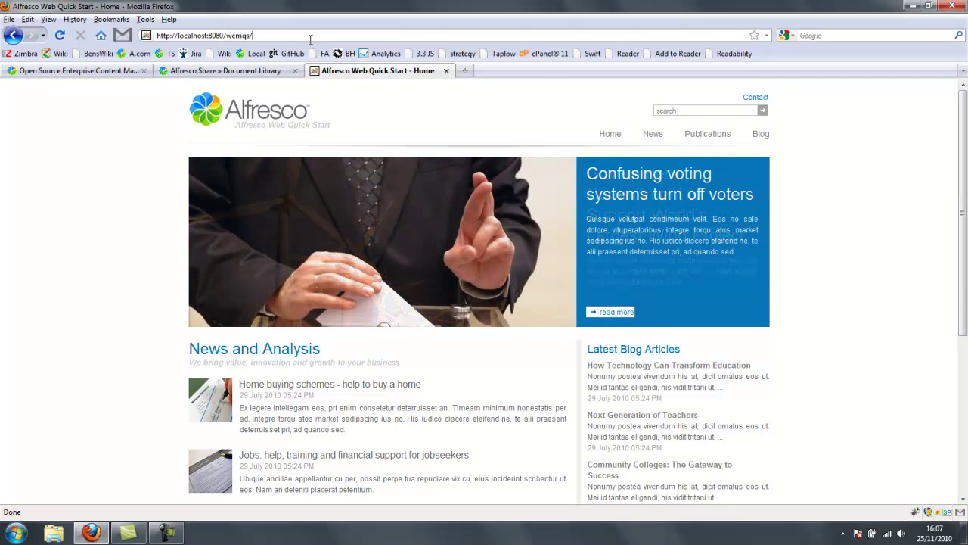
# - Open Quick Start Editorial's properties in Share and point out host localhost and port 8080
pyautogui.click(270, 71)
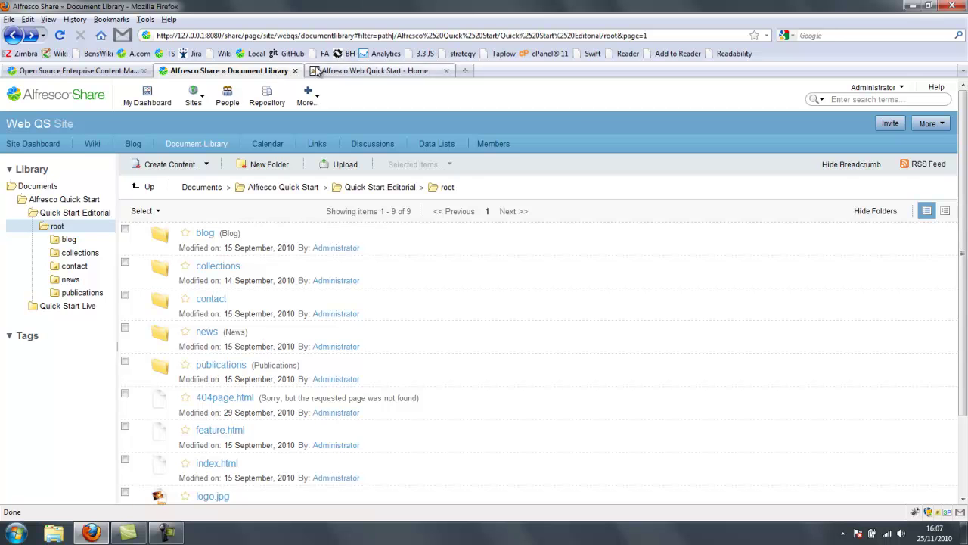
pyautogui.click(80, 200)
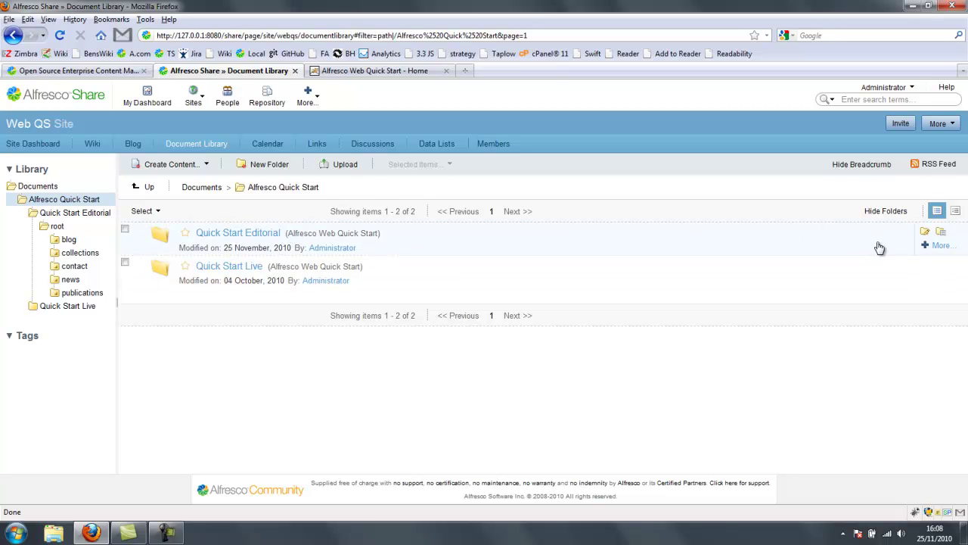
pyautogui.click(942, 233)
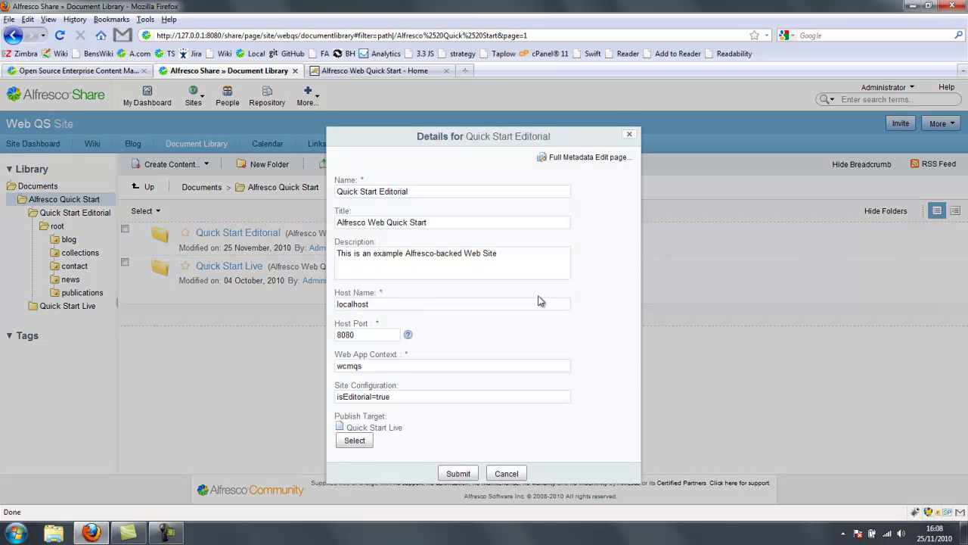
pyautogui.doubleClick(348, 305)
pyautogui.click(359, 337)
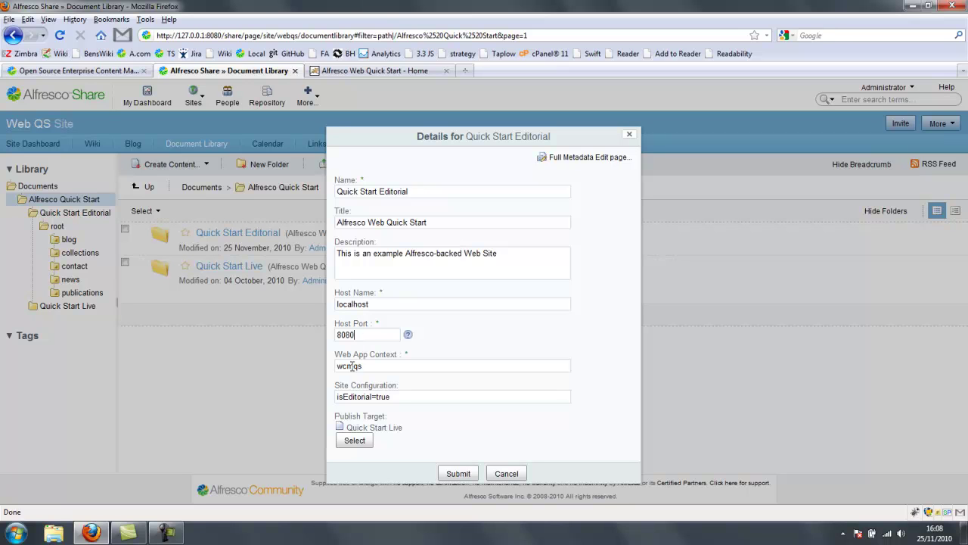